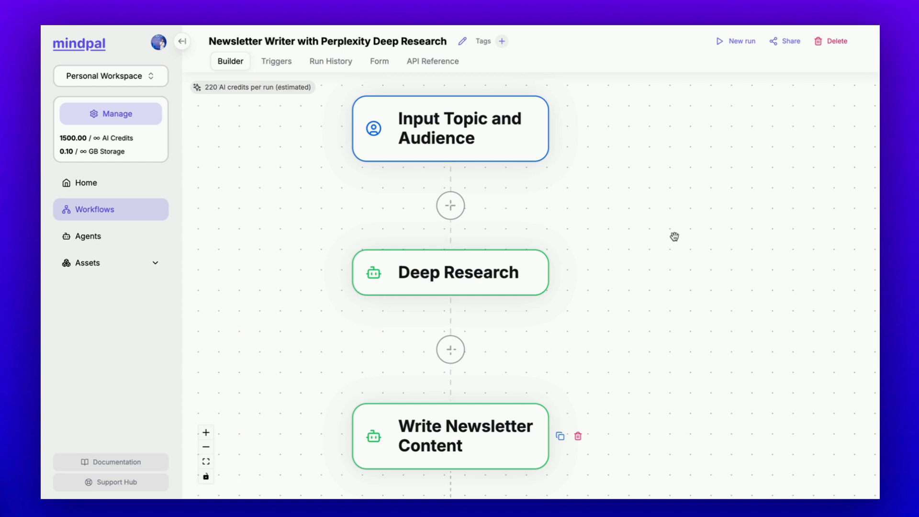
Review the agent and prompt of the Deep Research and Write Newsletter Content nodes
{"action": "left_click", "coordinate": [529, 272]}
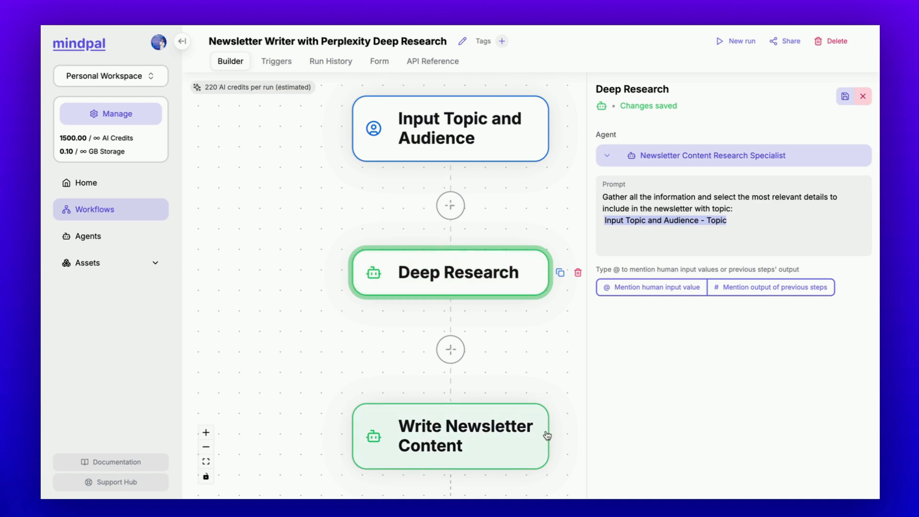
{"action": "left_click", "coordinate": [515, 432]}
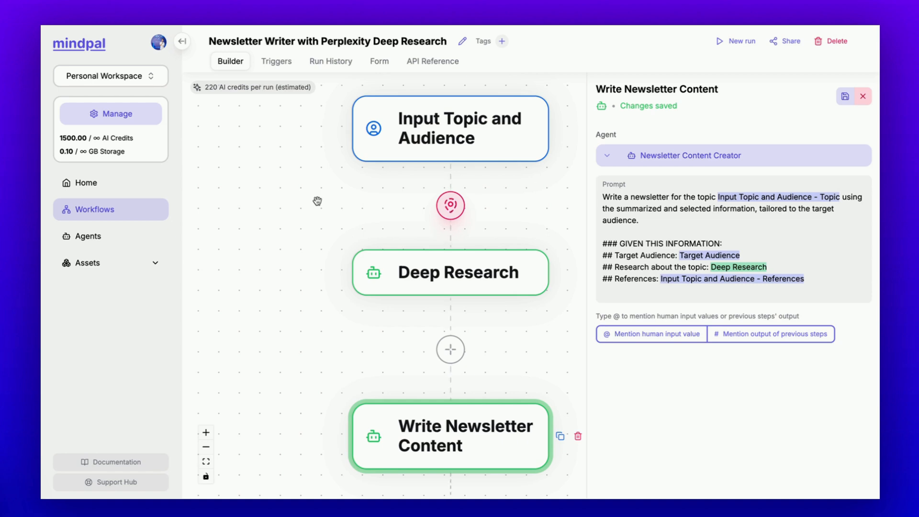
Open the Newsletter Writer workflow and look over its sequence of nodes for comparison
{"action": "left_click", "coordinate": [139, 208]}
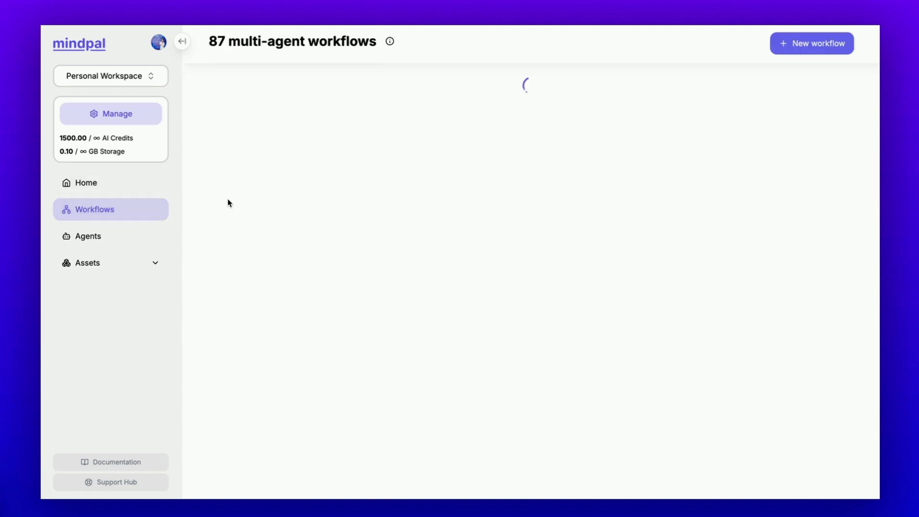
{"action": "left_click", "coordinate": [584, 208]}
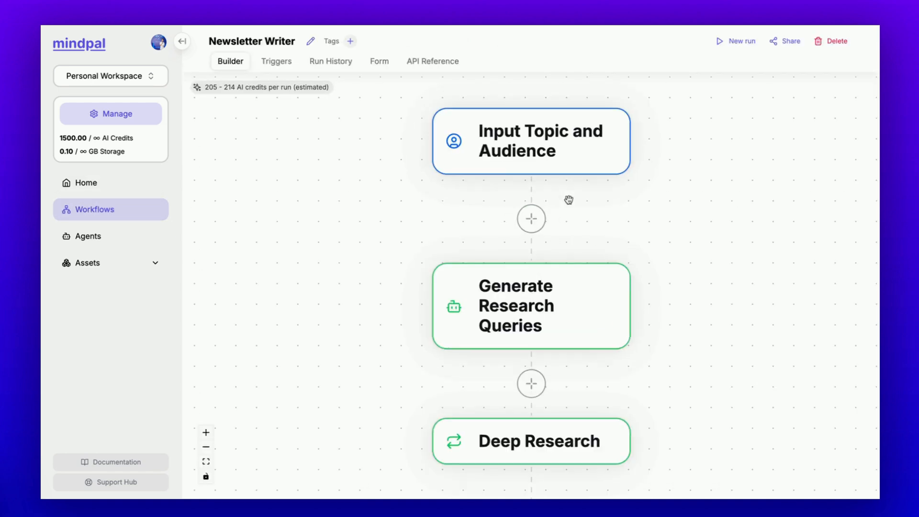
{"action": "scroll", "coordinate": [642, 219], "scroll_direction": "down", "scroll_amount": 5}
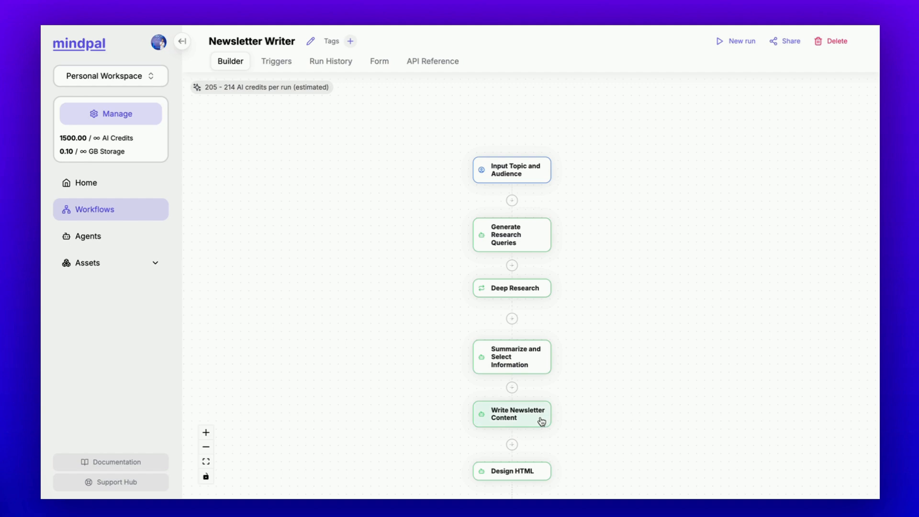
{"action": "scroll", "coordinate": [637, 397], "scroll_direction": "up", "scroll_amount": 2}
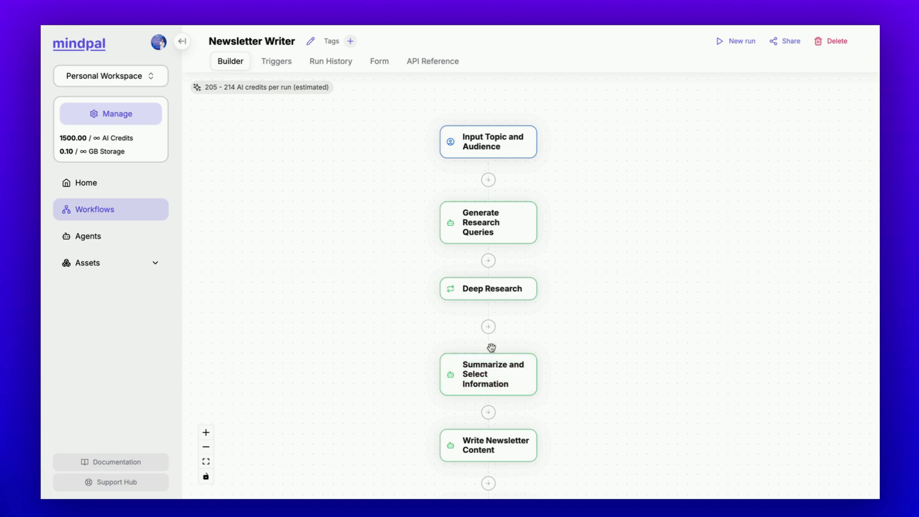
Return to the Newsletter Writer with Perplexity Deep Research workflow and review the Topic, Target Audience and References fields of its input node
{"action": "left_click", "coordinate": [164, 208]}
{"action": "left_click", "coordinate": [477, 208]}
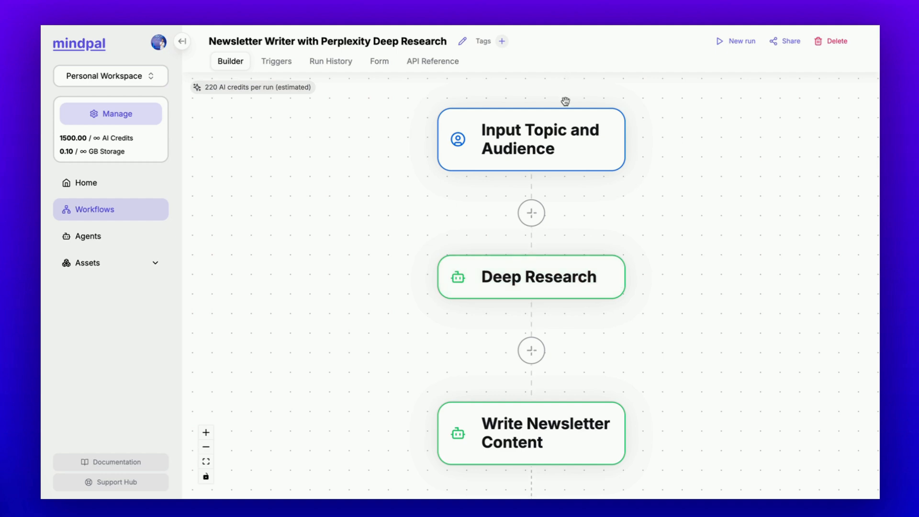
{"action": "left_click_drag", "start_coordinate": [584, 146], "coordinate": [520, 135]}
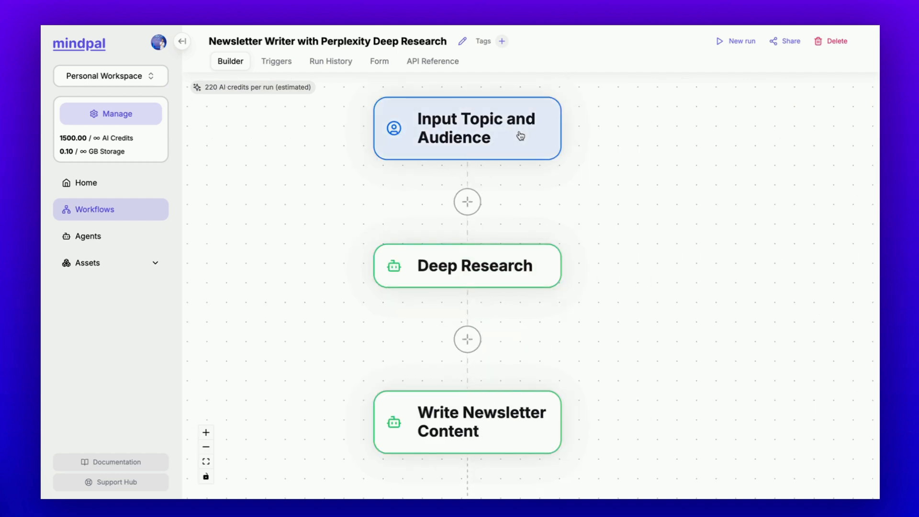
{"action": "left_click", "coordinate": [520, 136]}
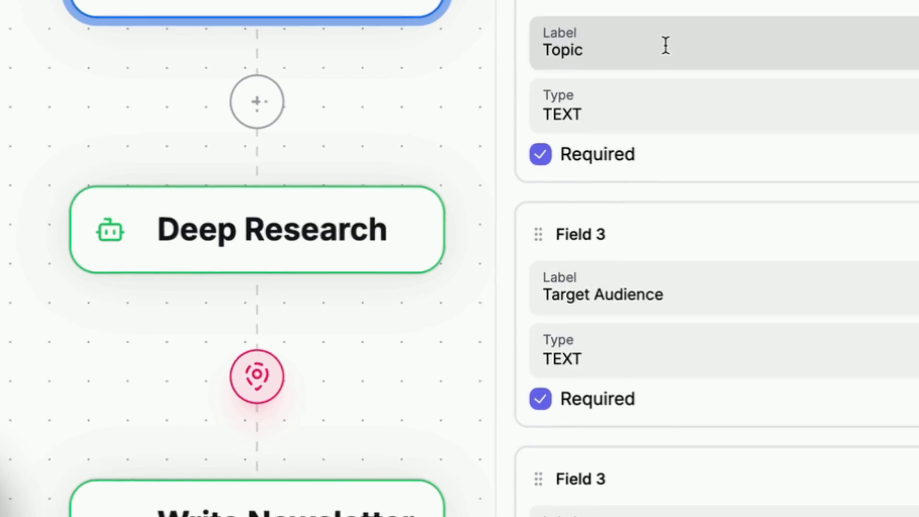
{"action": "left_click", "coordinate": [665, 45]}
{"action": "scroll", "coordinate": [640, 43], "scroll_direction": "down", "scroll_amount": 3}
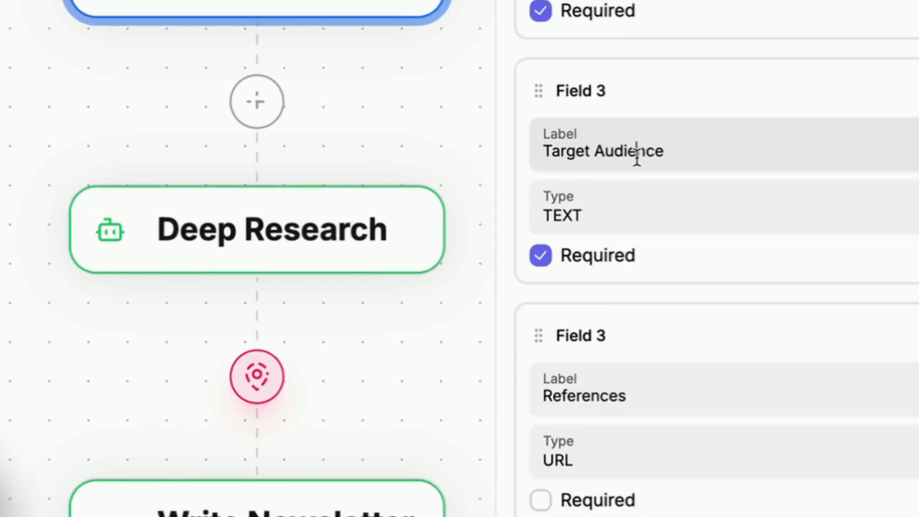
{"action": "triple_click", "coordinate": [636, 153]}
{"action": "left_click", "coordinate": [648, 386]}
{"action": "double_click", "coordinate": [651, 381]}
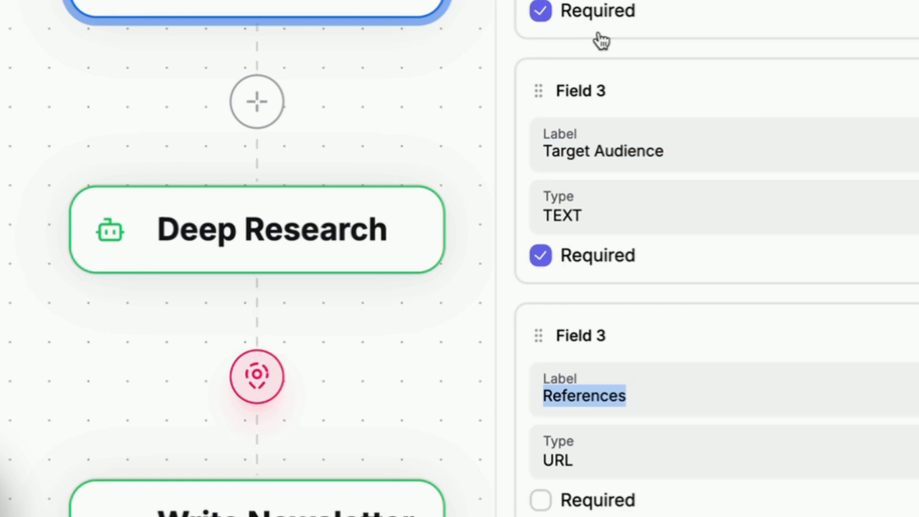
Inspect the instructions and language model settings of the Deep Research node's agent, and leave the agent without saving
{"action": "left_click", "coordinate": [343, 234]}
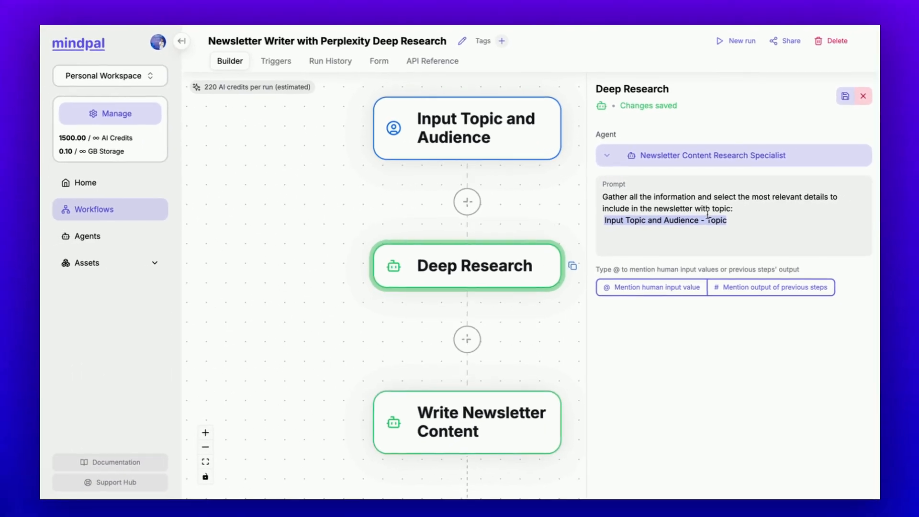
{"action": "left_click", "coordinate": [667, 159]}
{"action": "scroll", "coordinate": [459, 239], "scroll_direction": "down", "scroll_amount": 5}
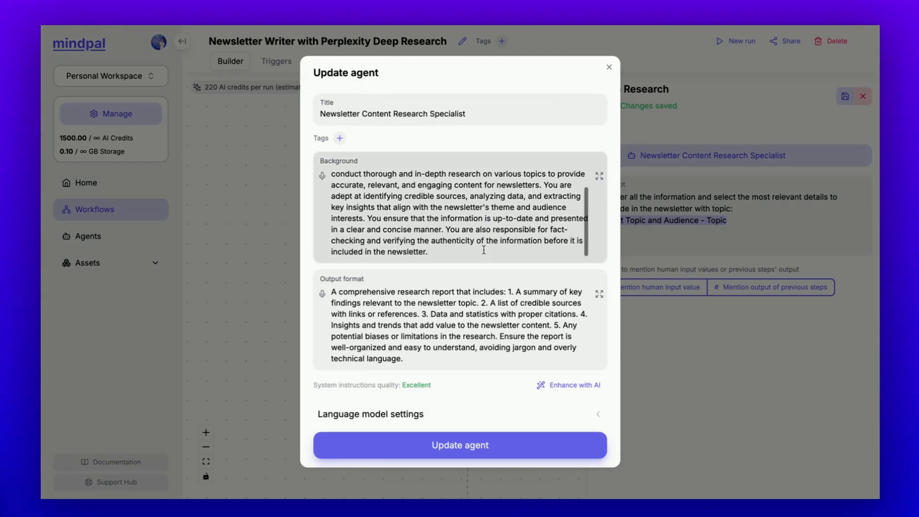
{"action": "left_click", "coordinate": [441, 327]}
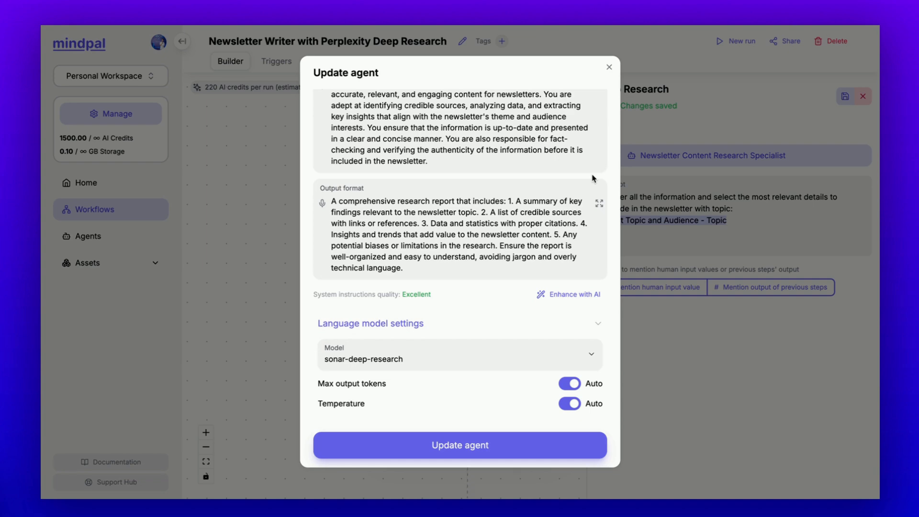
{"action": "left_click", "coordinate": [609, 67]}
Check the instructions and language model settings of the Write Newsletter Content node's agent and save the agent
{"action": "left_click_drag", "start_coordinate": [539, 324], "coordinate": [471, 238]}
{"action": "left_click", "coordinate": [454, 318]}
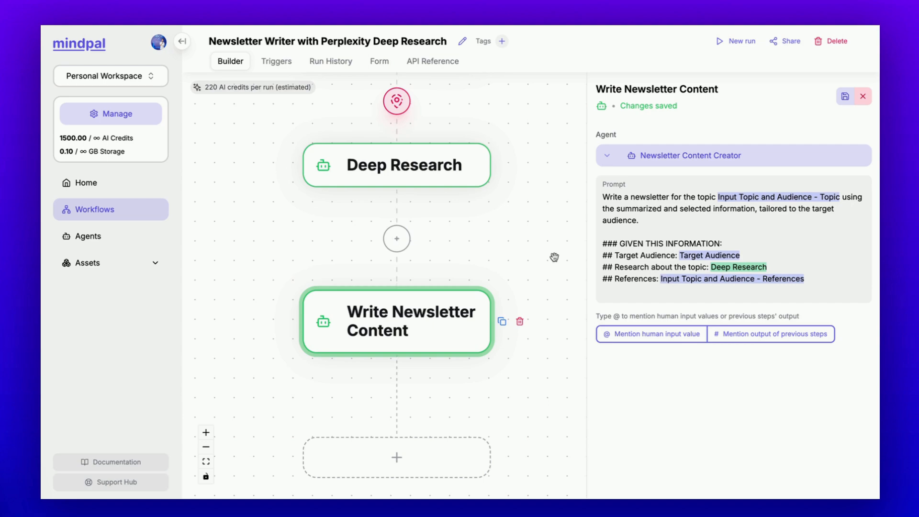
{"action": "left_click", "coordinate": [692, 155]}
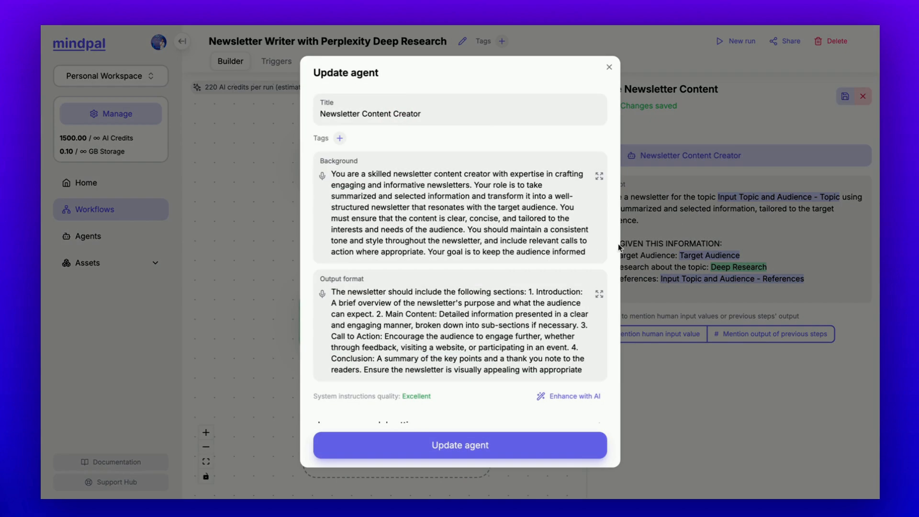
{"action": "scroll", "coordinate": [557, 268], "scroll_direction": "down", "scroll_amount": 2}
{"action": "left_click", "coordinate": [364, 322]}
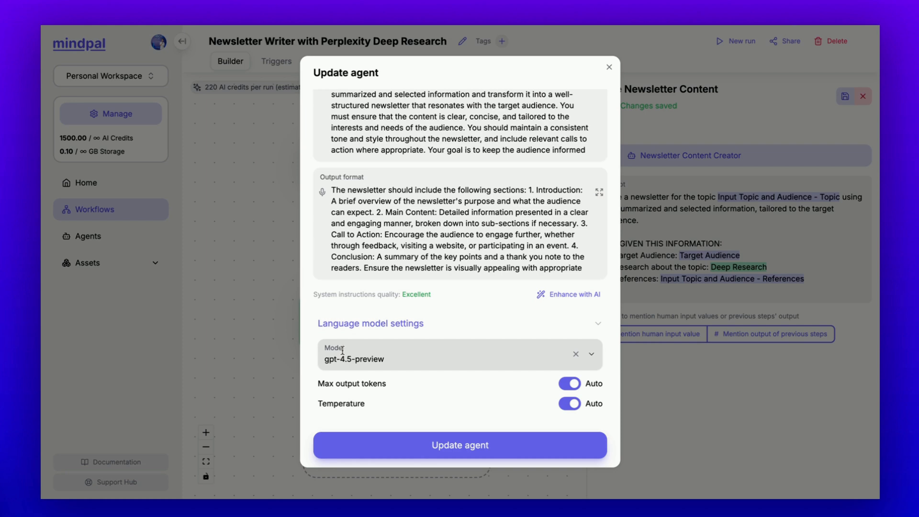
{"action": "scroll", "coordinate": [448, 343], "scroll_direction": "down", "scroll_amount": 1}
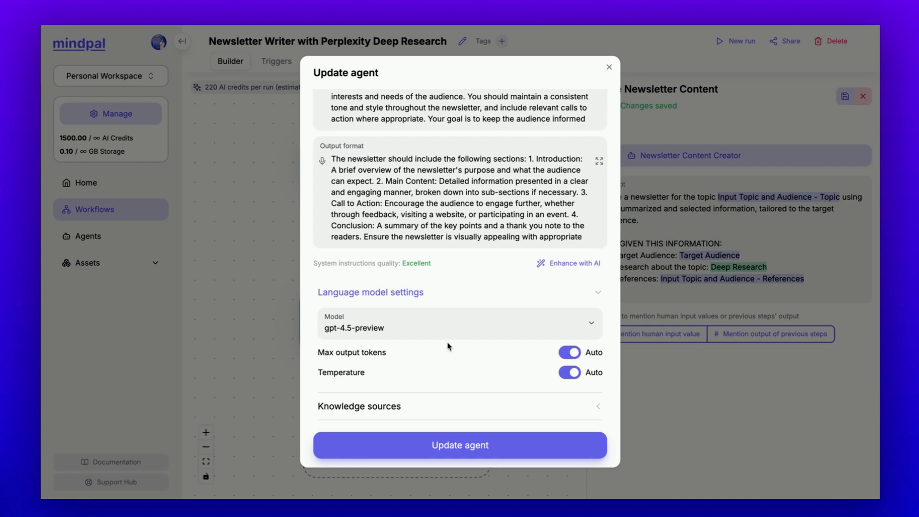
{"action": "scroll", "coordinate": [447, 345], "scroll_direction": "down", "scroll_amount": 2}
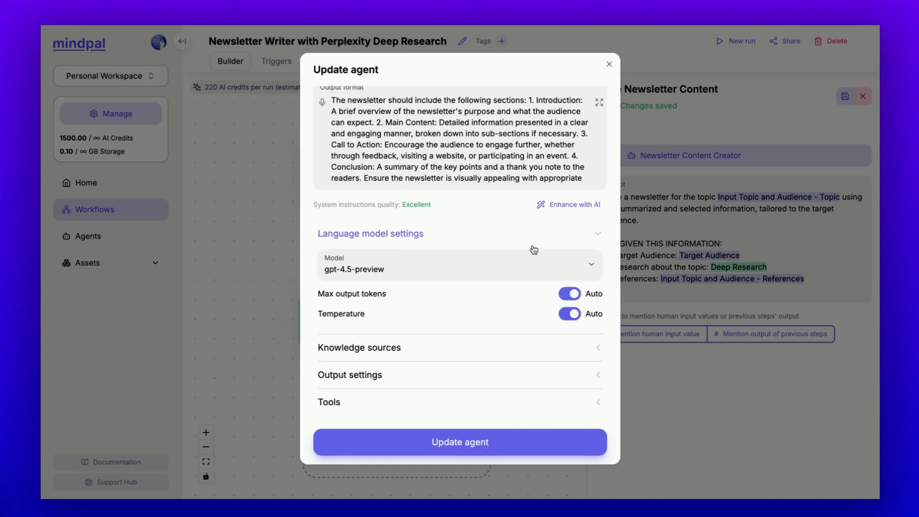
{"action": "left_click", "coordinate": [529, 445]}
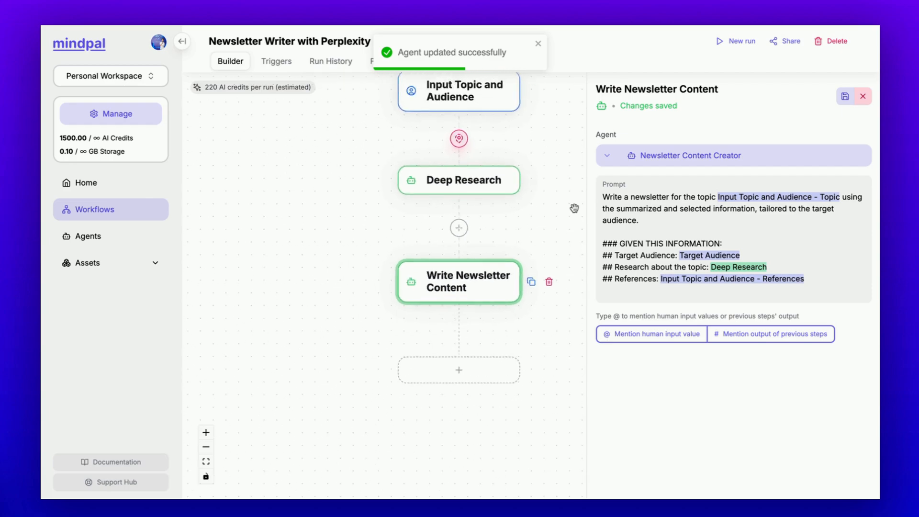
Run the workflow on topic "application of voice agent in customer support" for target audience "entrepreneurs and developers who want to build voice agents"
{"action": "left_click", "coordinate": [736, 41]}
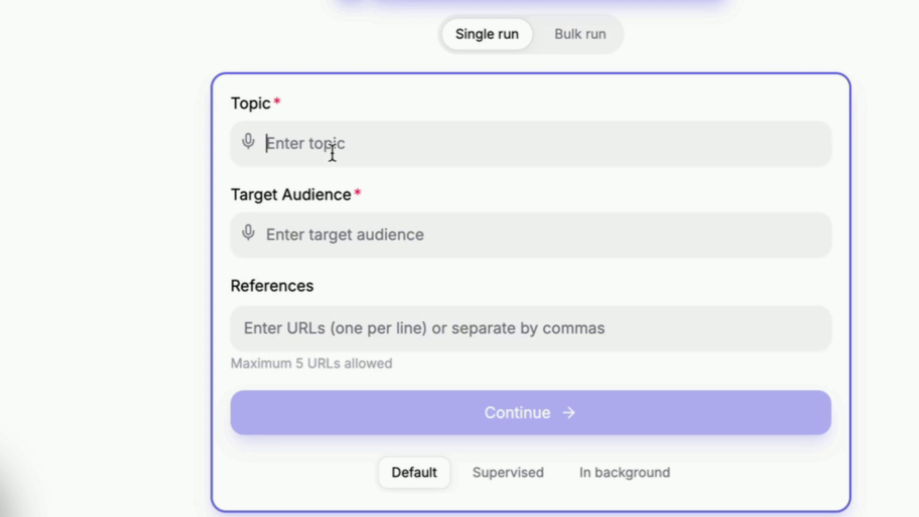
{"action": "type", "text": "application of voice agent in customer support"}
{"action": "left_click", "coordinate": [389, 221]}
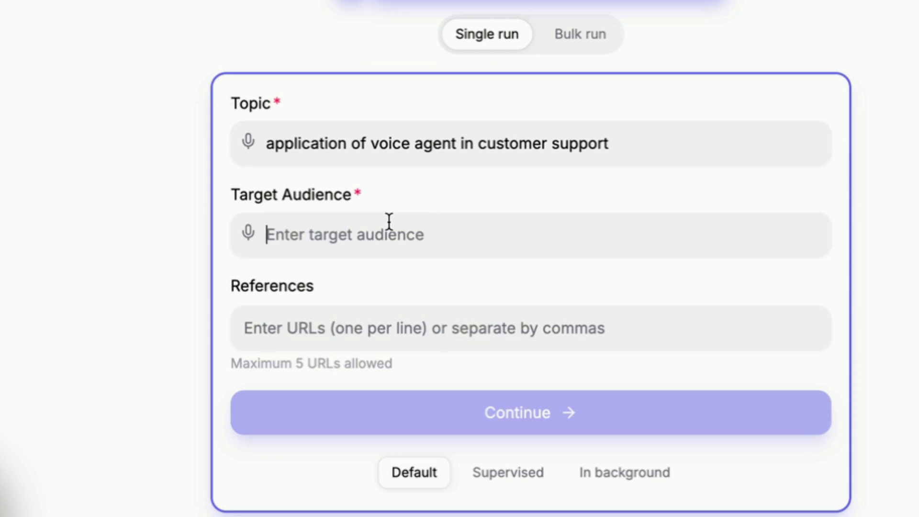
{"action": "type", "text": "entrepreneurs and developers who want to build voice agents"}
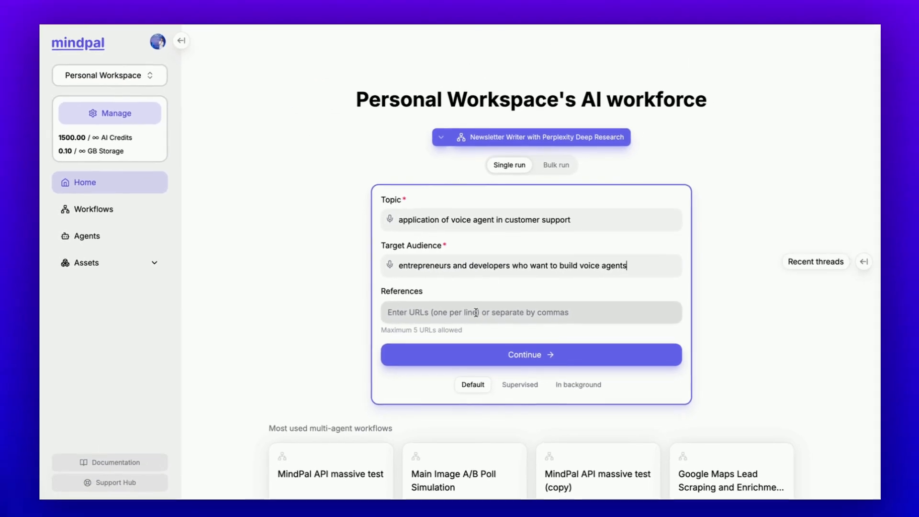
{"action": "left_click", "coordinate": [487, 354]}
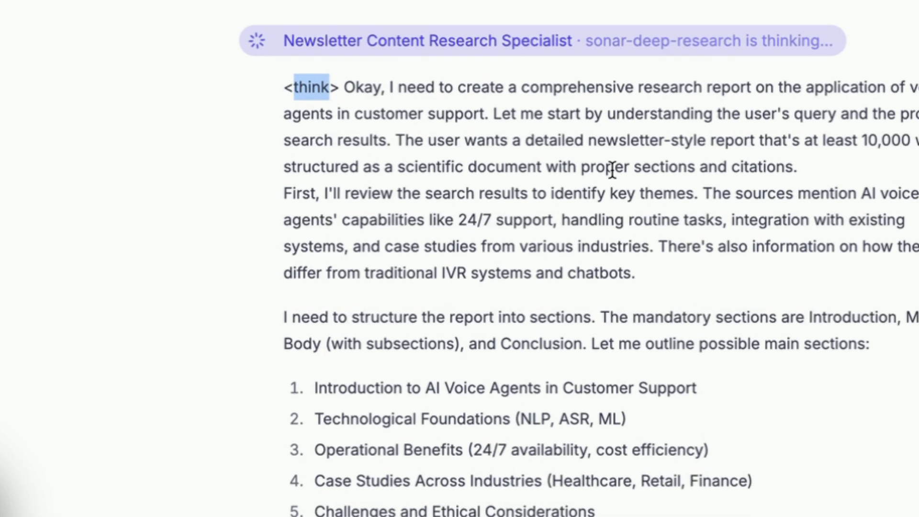
Read the research agent's reasoning between the opening and closing think tags in the run output
{"action": "scroll", "coordinate": [612, 170], "scroll_direction": "down", "scroll_amount": 2}
{"action": "left_click_drag", "start_coordinate": [373, 1], "coordinate": [508, 297]}
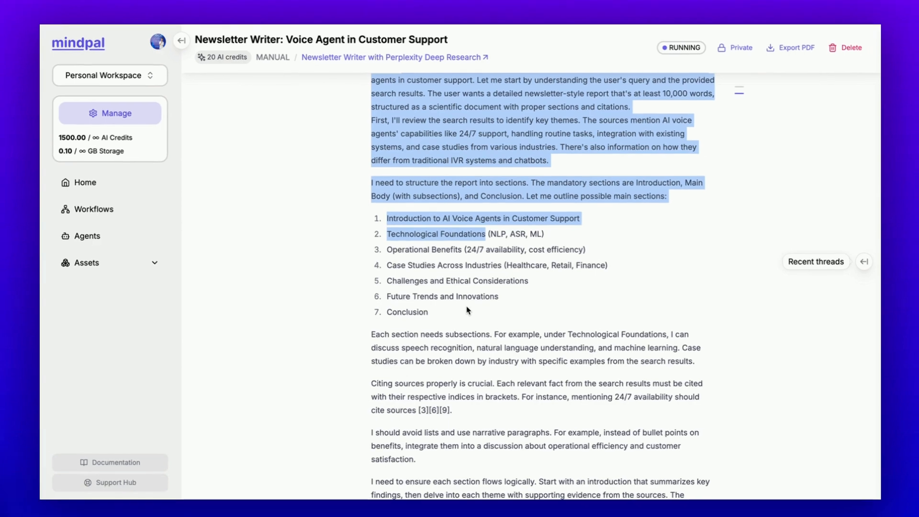
{"action": "scroll", "coordinate": [468, 310], "scroll_direction": "down", "scroll_amount": 9}
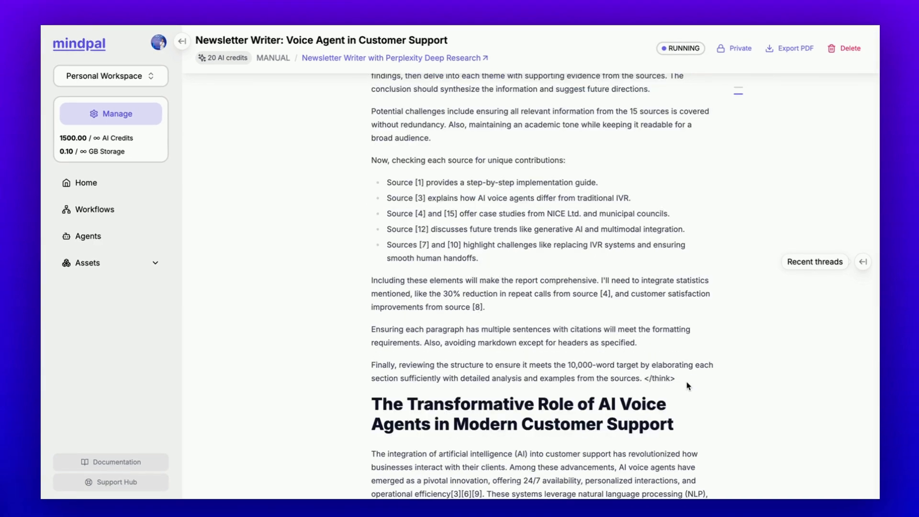
{"action": "left_click_drag", "start_coordinate": [651, 378], "coordinate": [667, 378]}
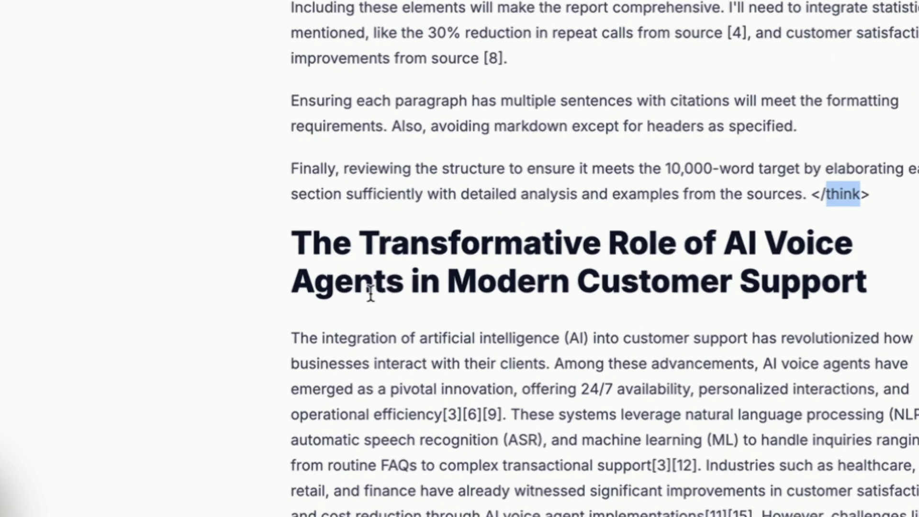
Read through the Deep Research report on AI voice agents in customer support, from its title to the conclusion
{"action": "left_click_drag", "start_coordinate": [377, 404], "coordinate": [468, 507]}
{"action": "scroll", "coordinate": [475, 449], "scroll_direction": "down", "scroll_amount": 7}
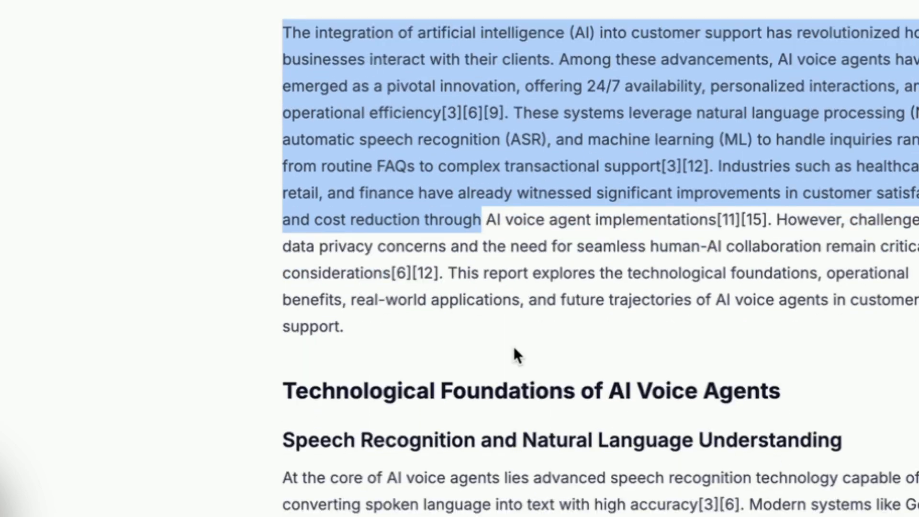
{"action": "left_click", "coordinate": [412, 76]}
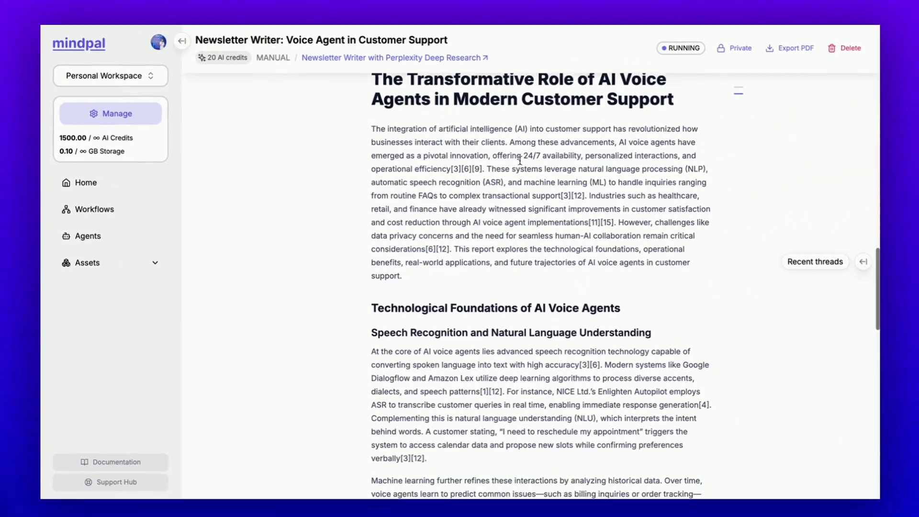
{"action": "scroll", "coordinate": [559, 36], "scroll_direction": "down", "scroll_amount": 3}
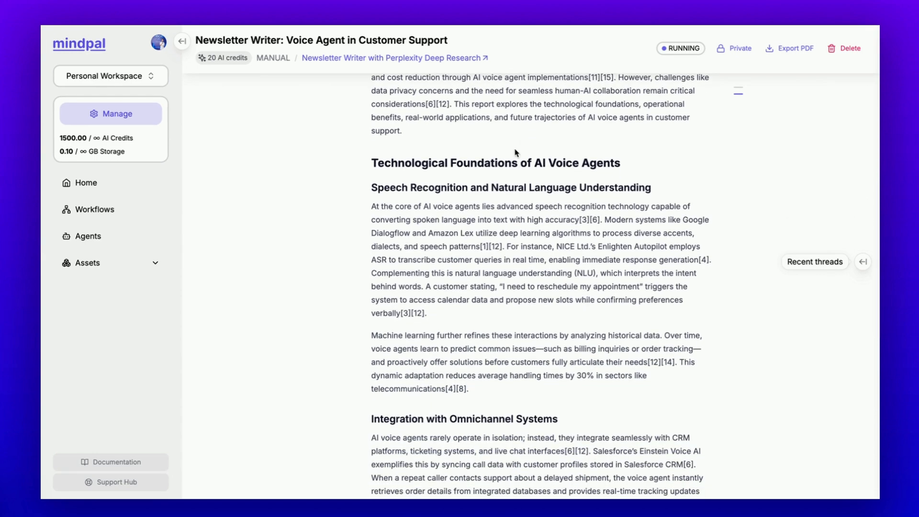
{"action": "scroll", "coordinate": [519, 165], "scroll_direction": "down", "scroll_amount": 4}
{"action": "scroll", "coordinate": [517, 170], "scroll_direction": "down", "scroll_amount": 8}
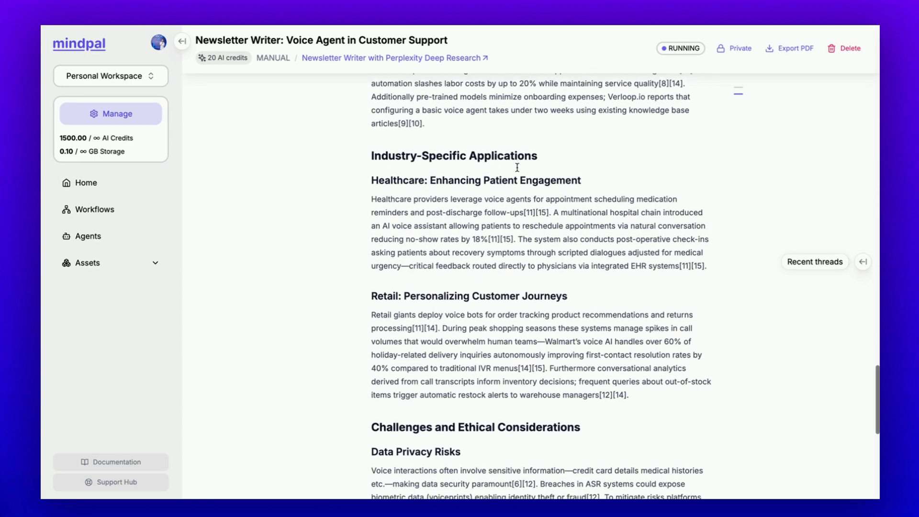
{"action": "scroll", "coordinate": [517, 168], "scroll_direction": "down", "scroll_amount": 3}
{"action": "scroll", "coordinate": [517, 169], "scroll_direction": "down", "scroll_amount": 6}
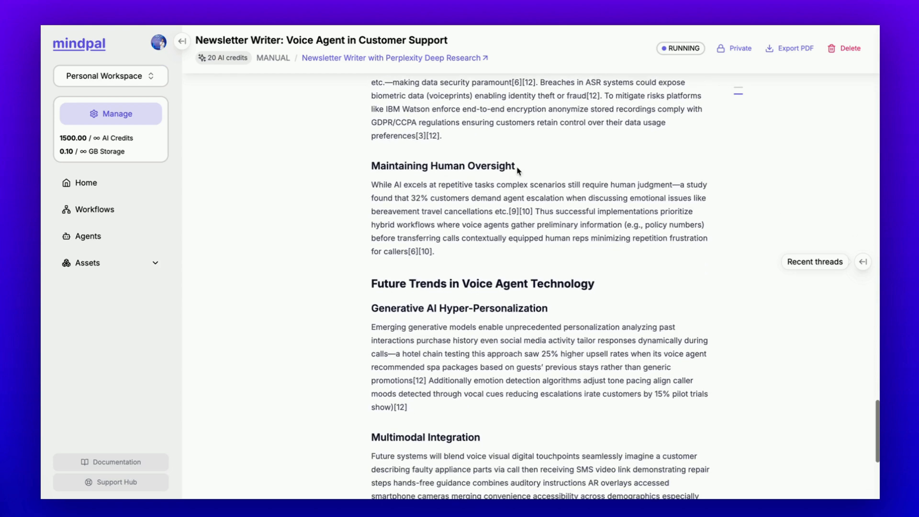
{"action": "scroll", "coordinate": [517, 170], "scroll_direction": "down", "scroll_amount": 2}
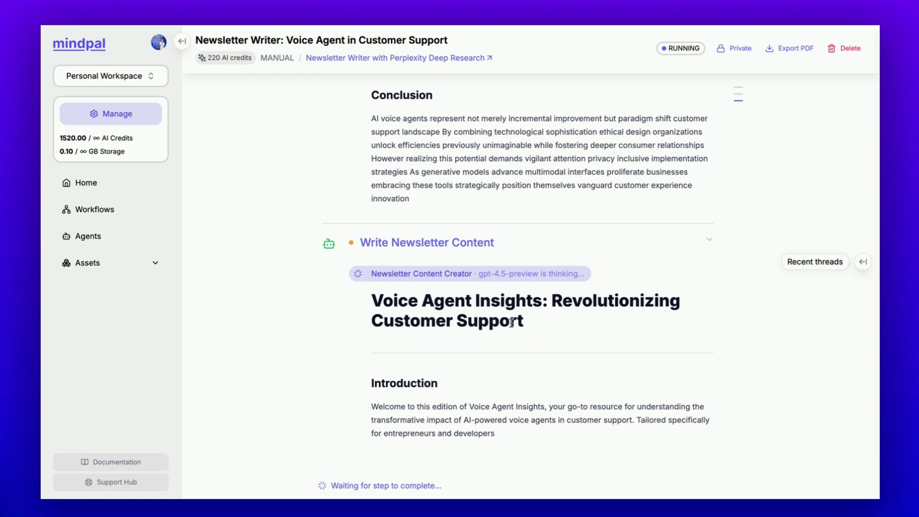
Read through the newsletter produced by the Write Newsletter Content step, from its title and introduction to the call to action and conclusion
{"action": "scroll", "coordinate": [509, 321], "scroll_direction": "down", "scroll_amount": 2}
{"action": "scroll", "coordinate": [512, 327], "scroll_direction": "down", "scroll_amount": 3}
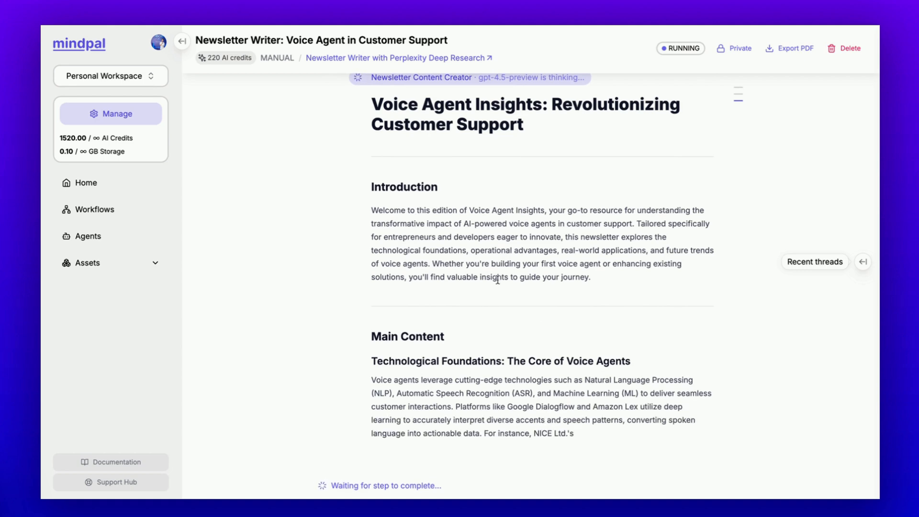
{"action": "scroll", "coordinate": [502, 301], "scroll_direction": "down", "scroll_amount": 1}
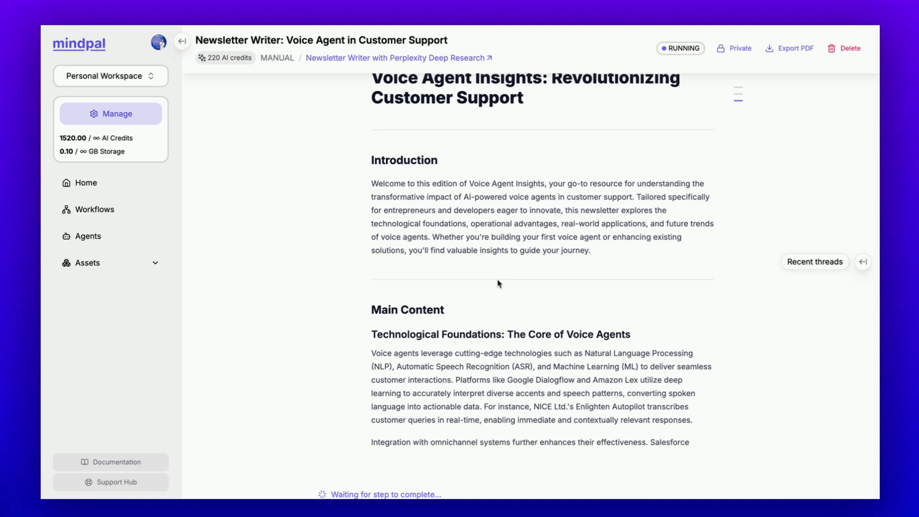
{"action": "scroll", "coordinate": [498, 281], "scroll_direction": "down", "scroll_amount": 2}
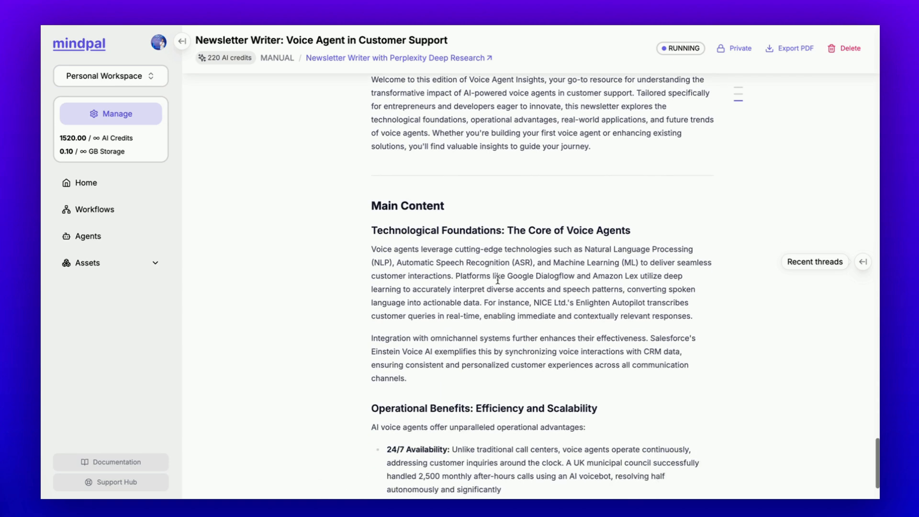
{"action": "scroll", "coordinate": [596, 245], "scroll_direction": "down", "scroll_amount": 2}
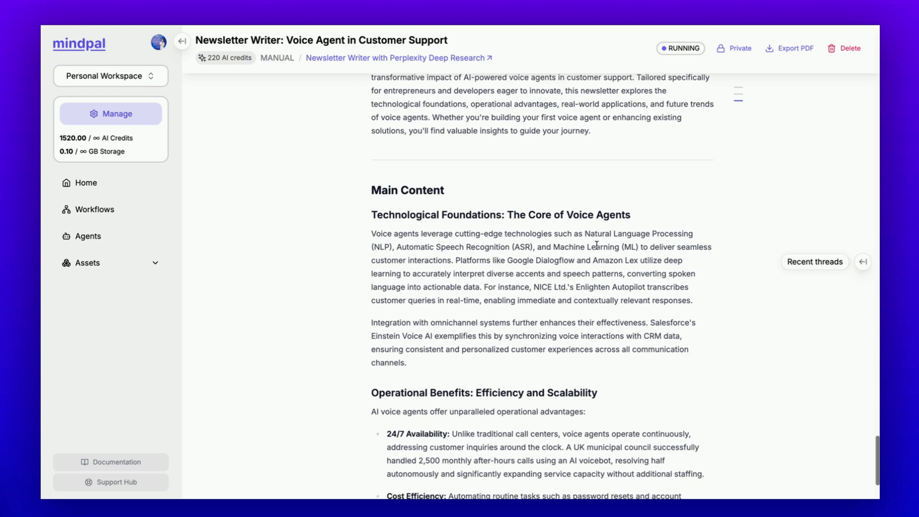
{"action": "scroll", "coordinate": [596, 245], "scroll_direction": "down", "scroll_amount": 1}
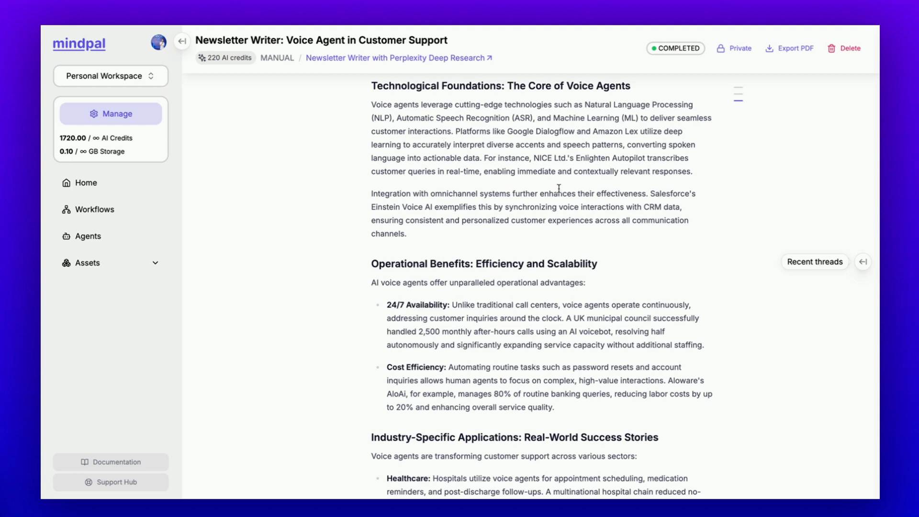
{"action": "scroll", "coordinate": [558, 189], "scroll_direction": "up", "scroll_amount": 2}
{"action": "scroll", "coordinate": [558, 189], "scroll_direction": "up", "scroll_amount": 4}
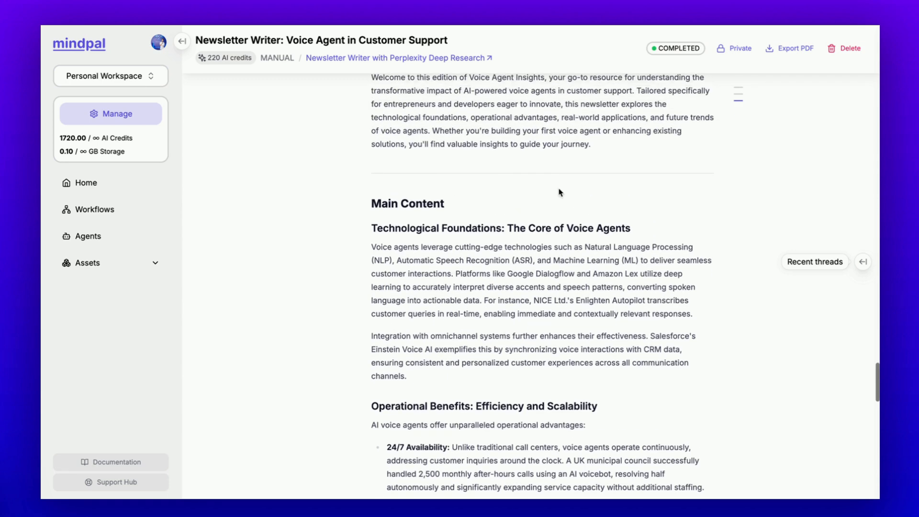
{"action": "scroll", "coordinate": [558, 191], "scroll_direction": "up", "scroll_amount": 2}
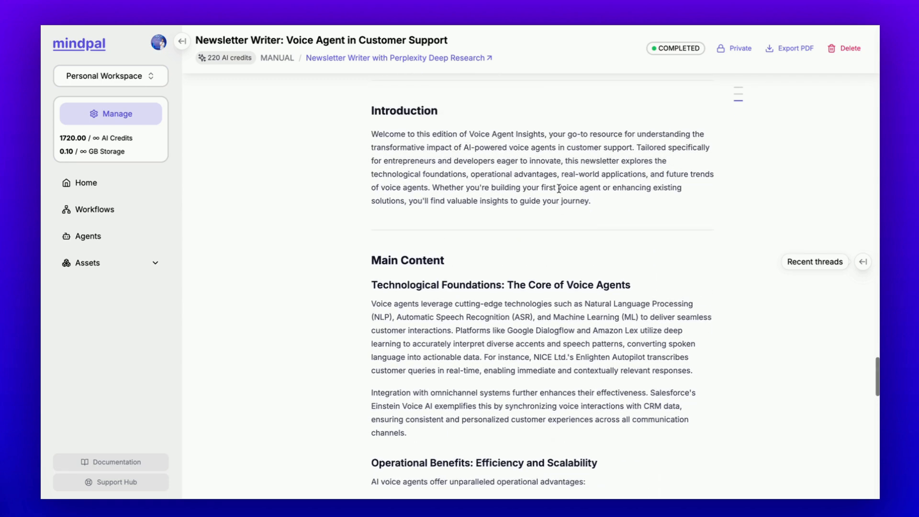
{"action": "scroll", "coordinate": [480, 148], "scroll_direction": "down", "scroll_amount": 5}
{"action": "scroll", "coordinate": [507, 143], "scroll_direction": "down", "scroll_amount": 20}
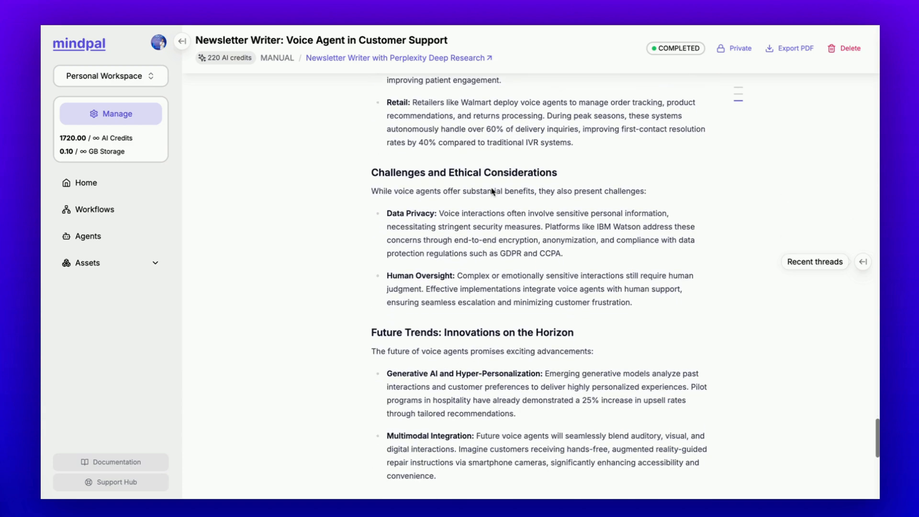
{"action": "scroll", "coordinate": [492, 191], "scroll_direction": "down", "scroll_amount": 14}
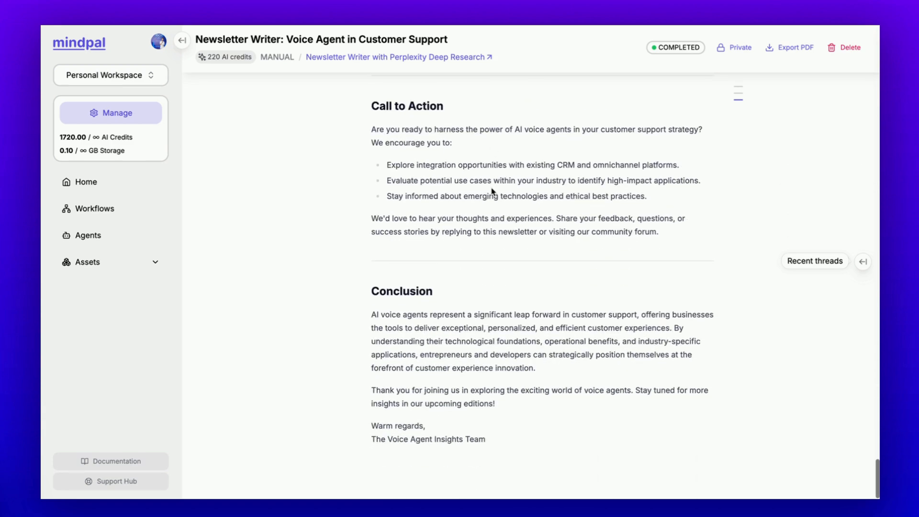
Review the newsletter's body sections again, from future trends and challenges back through industry applications and operational benefits to the introduction
{"action": "scroll", "coordinate": [492, 191], "scroll_direction": "up", "scroll_amount": 17}
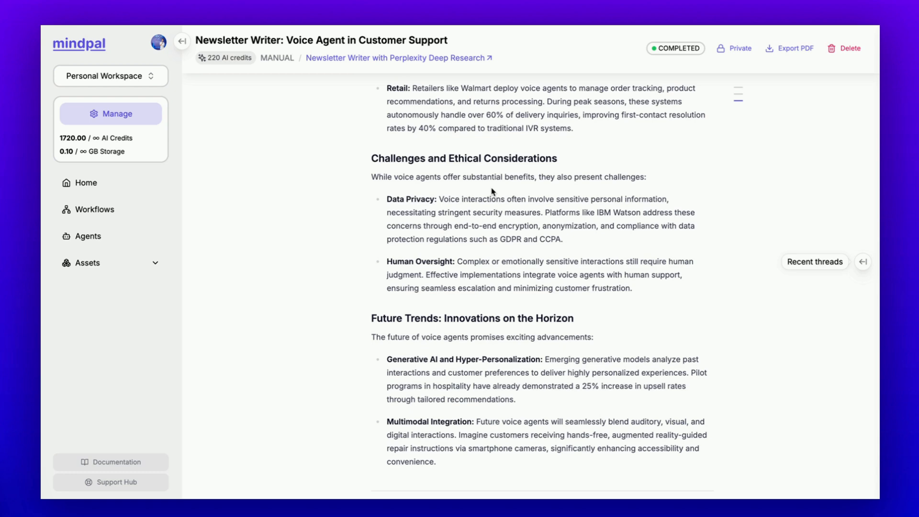
{"action": "scroll", "coordinate": [491, 191], "scroll_direction": "up", "scroll_amount": 7}
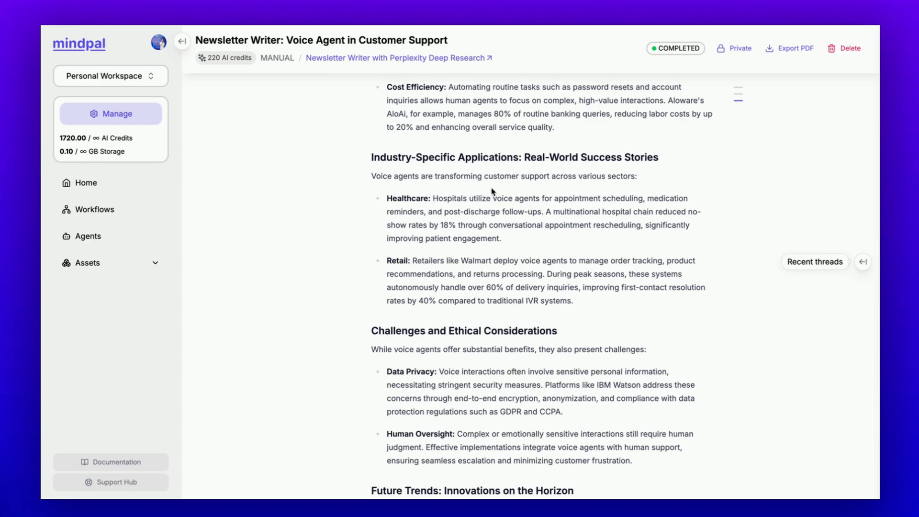
{"action": "scroll", "coordinate": [491, 189], "scroll_direction": "up", "scroll_amount": 4}
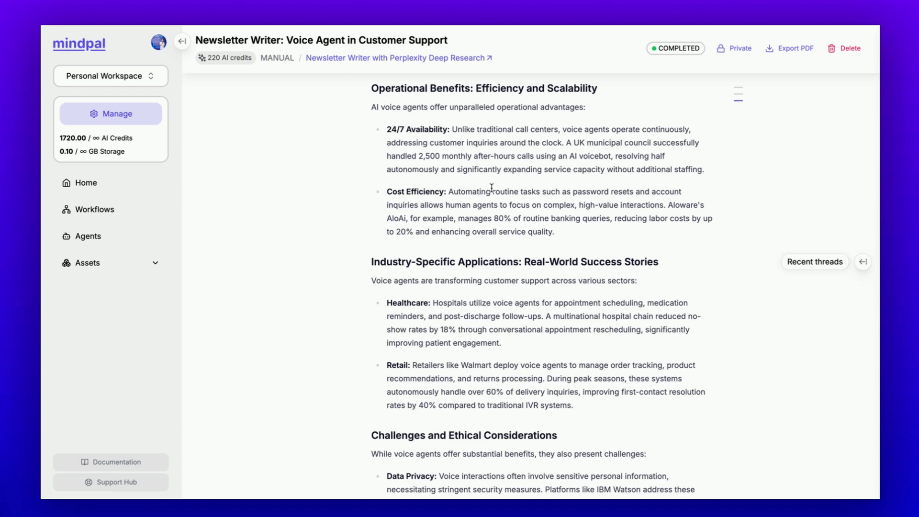
{"action": "scroll", "coordinate": [491, 187], "scroll_direction": "up", "scroll_amount": 1}
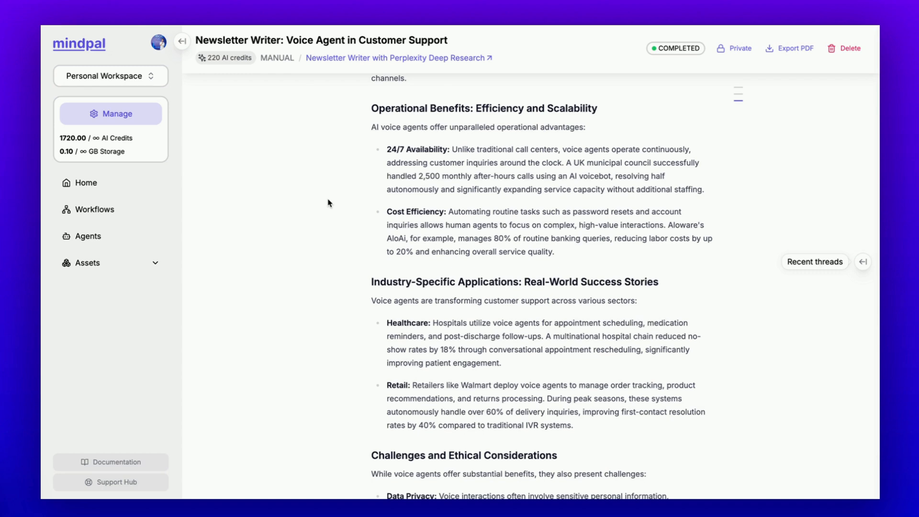
{"action": "scroll", "coordinate": [328, 203], "scroll_direction": "up", "scroll_amount": 5}
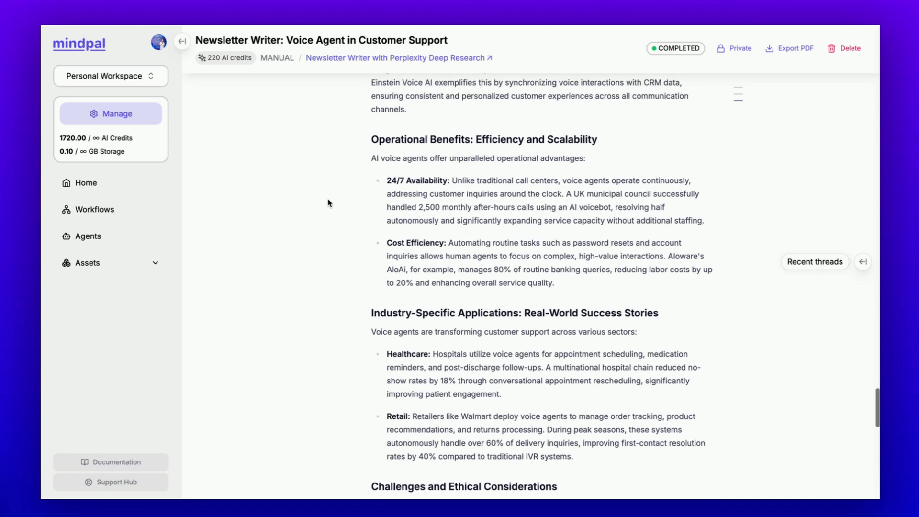
{"action": "scroll", "coordinate": [328, 202], "scroll_direction": "up", "scroll_amount": 5}
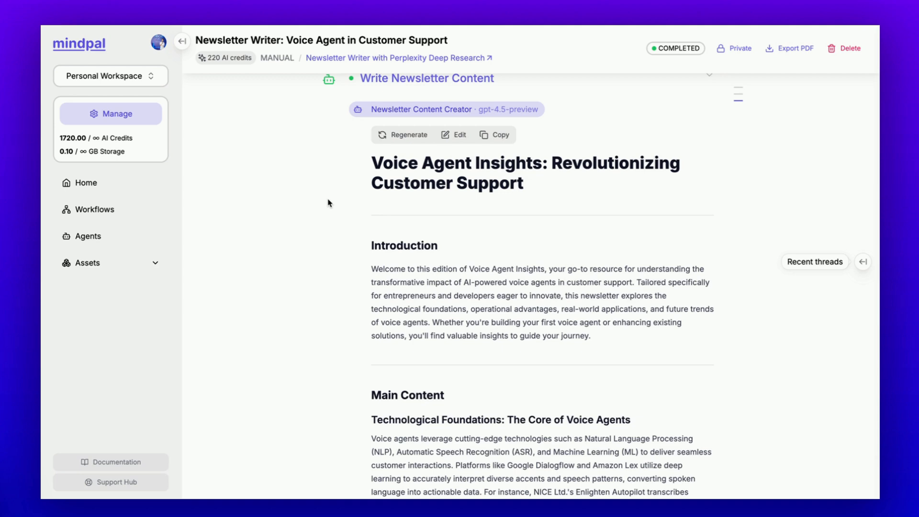
{"action": "scroll", "coordinate": [328, 203], "scroll_direction": "down", "scroll_amount": 1}
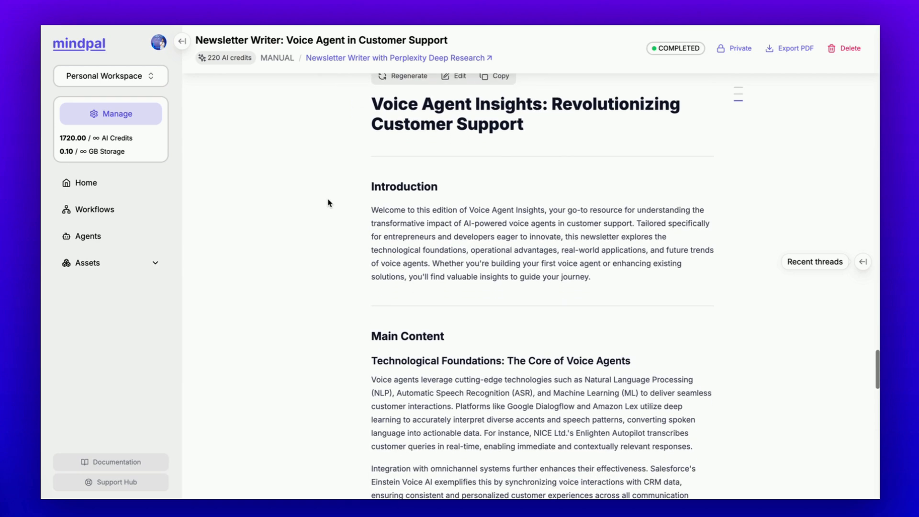